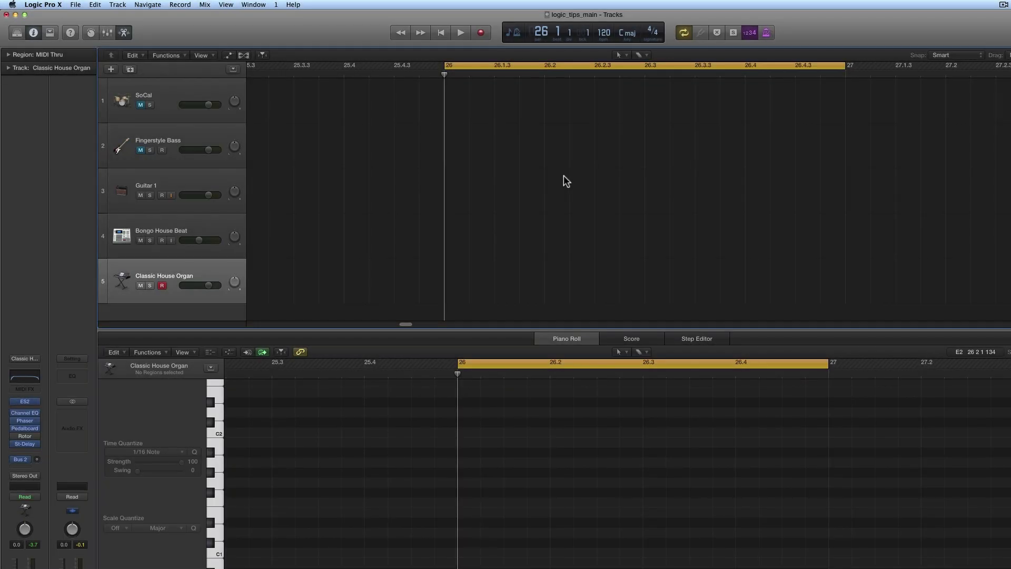
Step: Scroll the logic_tips_main project's Tracks area to the right
scroll(566, 178, "right", 1)
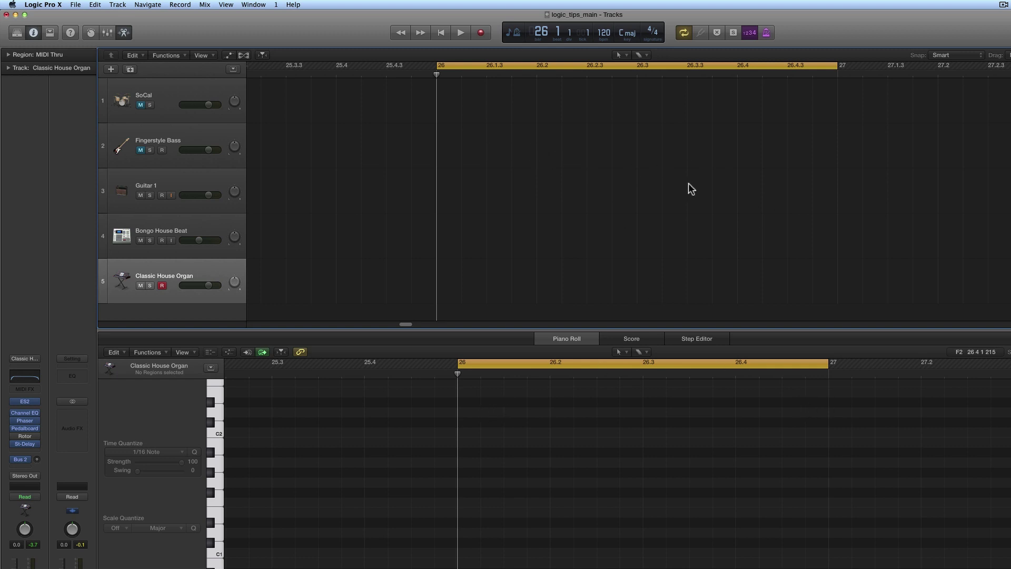
Step: Check the Advanced preferences, then set the LCD to the Custom layout showing the /16 division
left_click(52, 4)
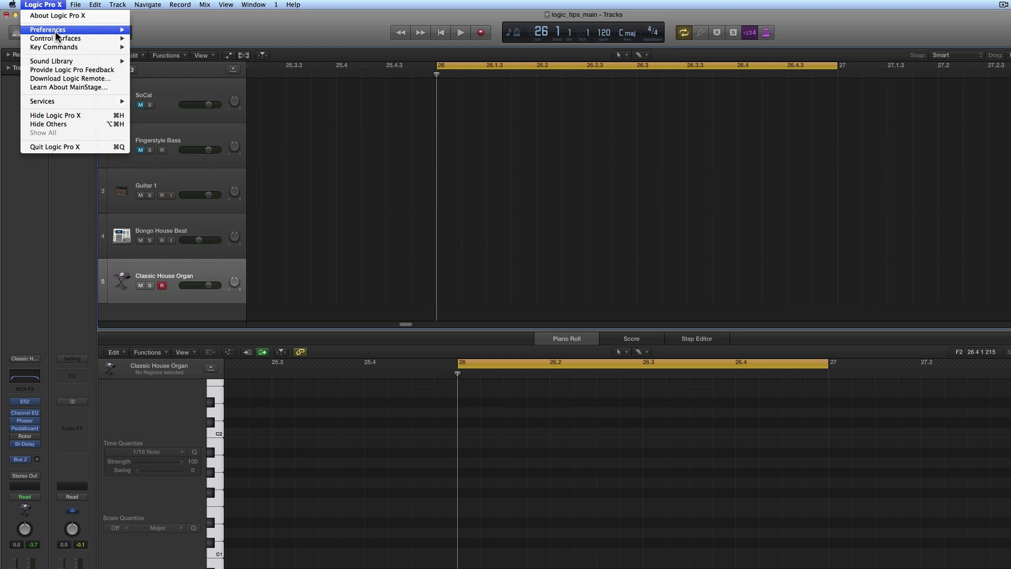
mouse_move(55, 31)
left_click(142, 30)
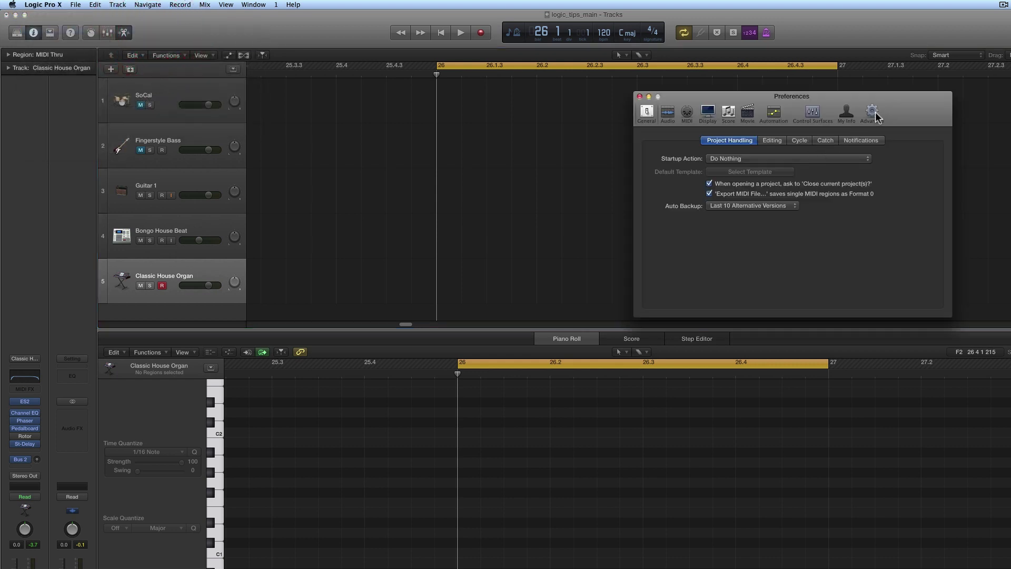
left_click(873, 114)
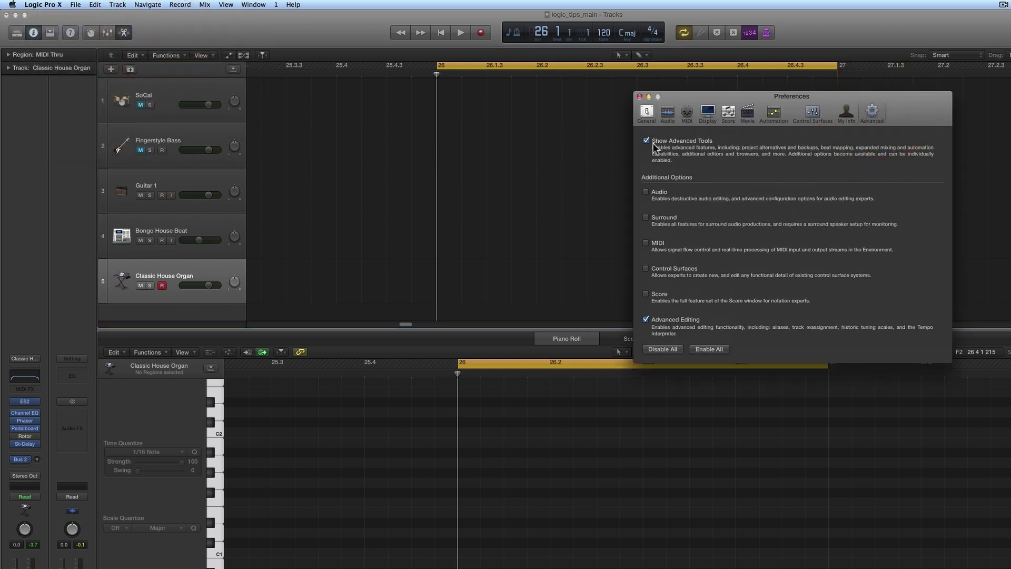
left_click(639, 96)
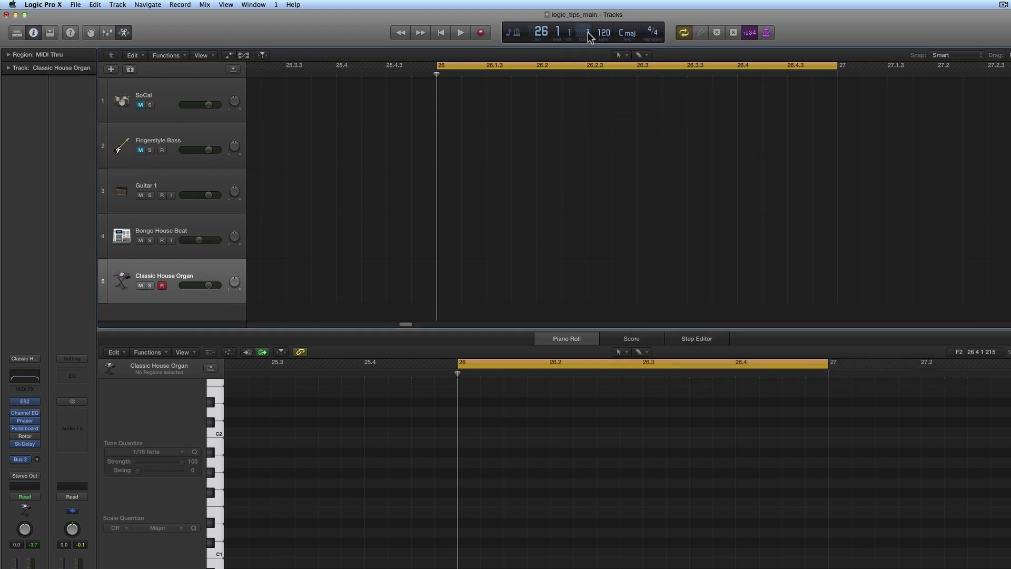
left_click(521, 32)
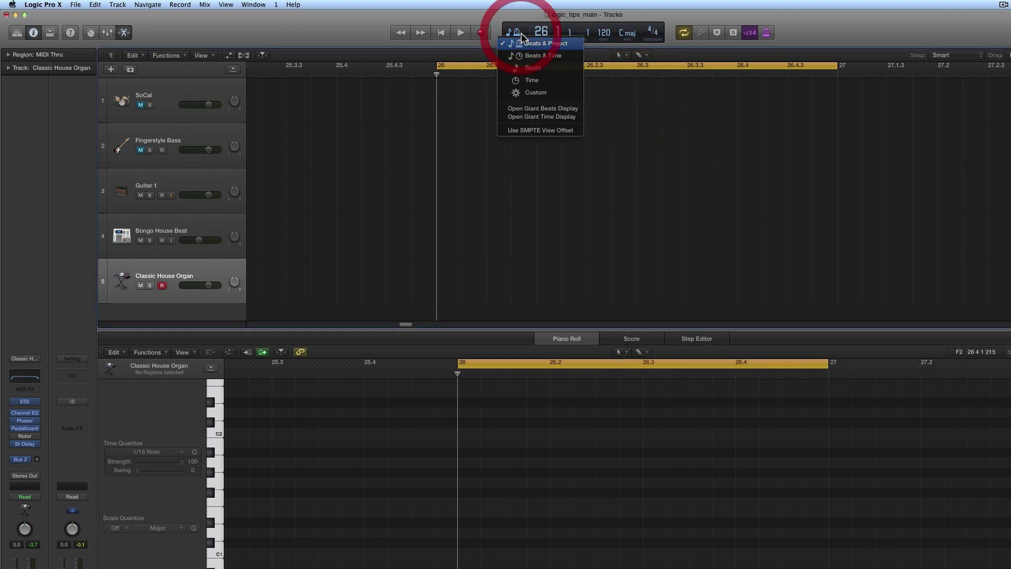
left_click(535, 92)
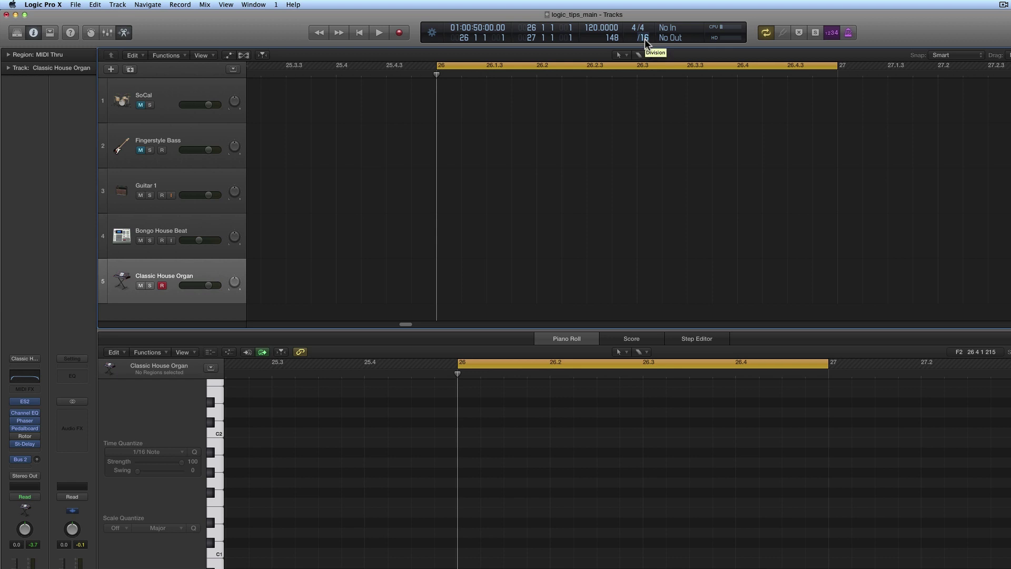
left_click(645, 40)
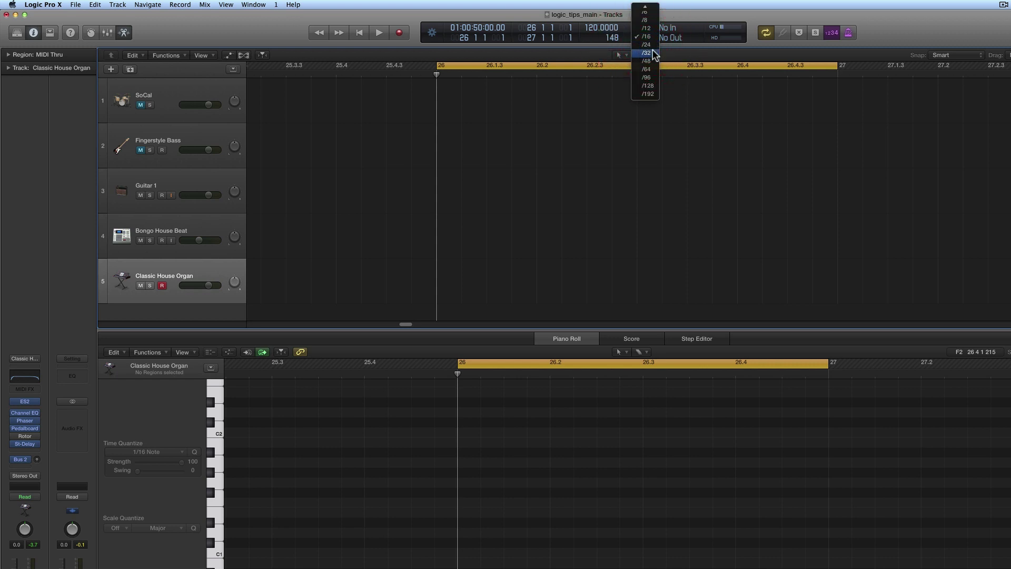
left_click(648, 53)
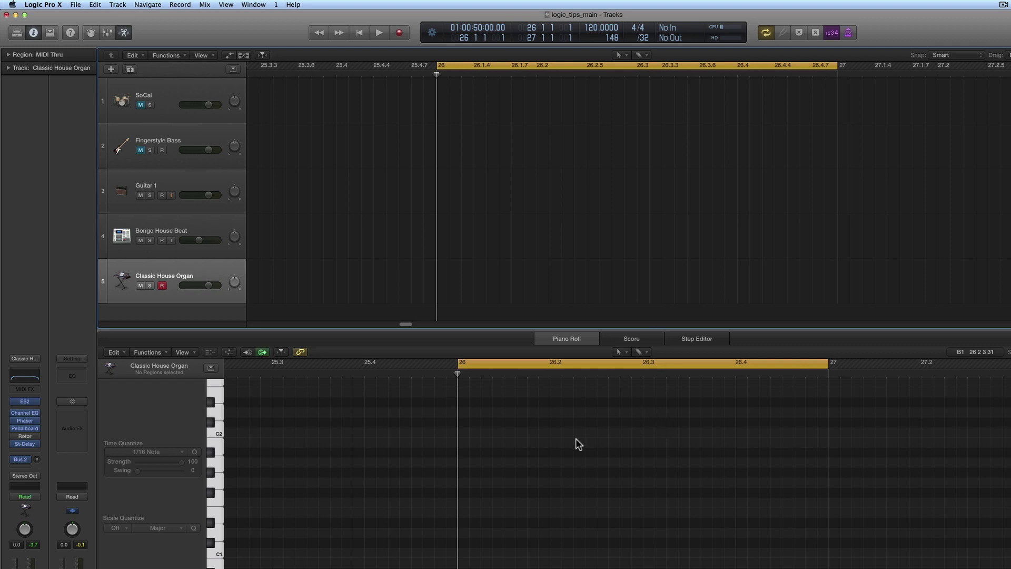
left_click(646, 42)
left_click(651, 57)
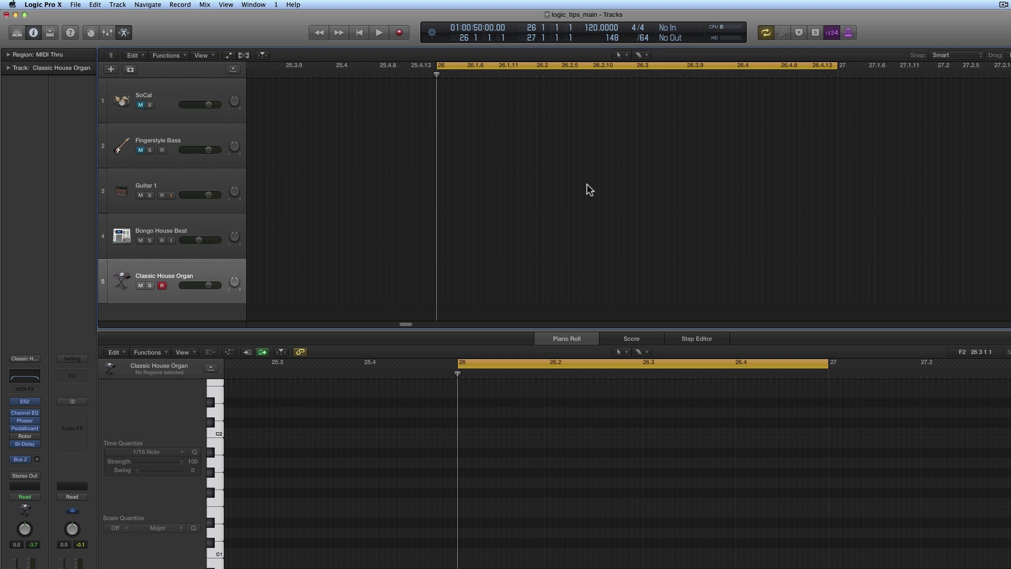
left_click(643, 37)
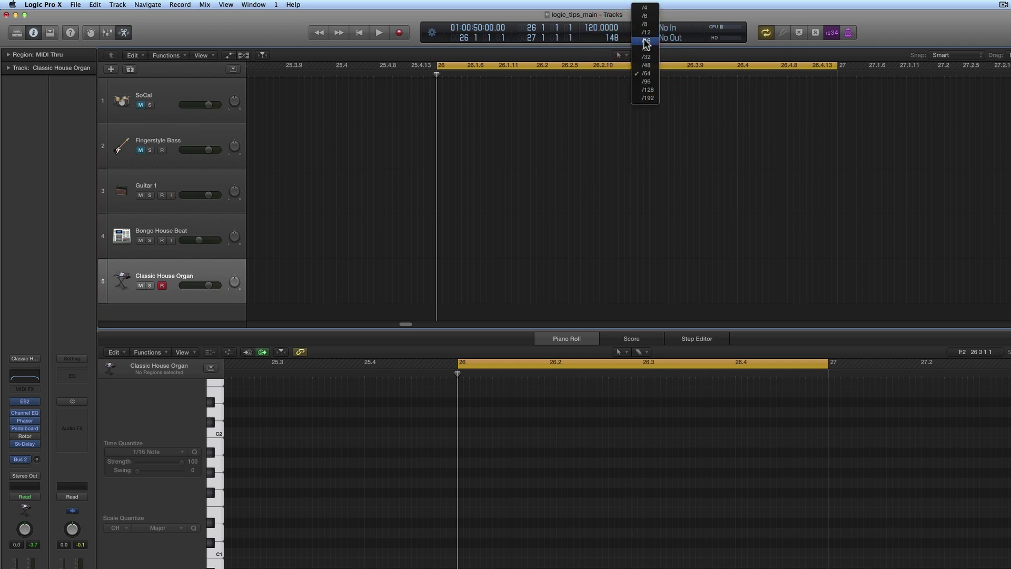
left_click(646, 35)
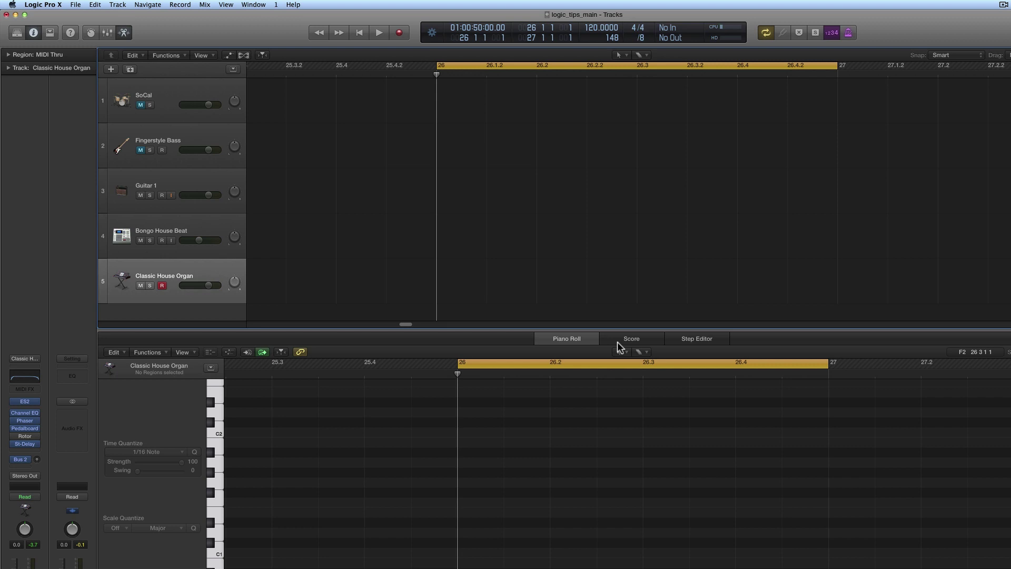
left_click(646, 39)
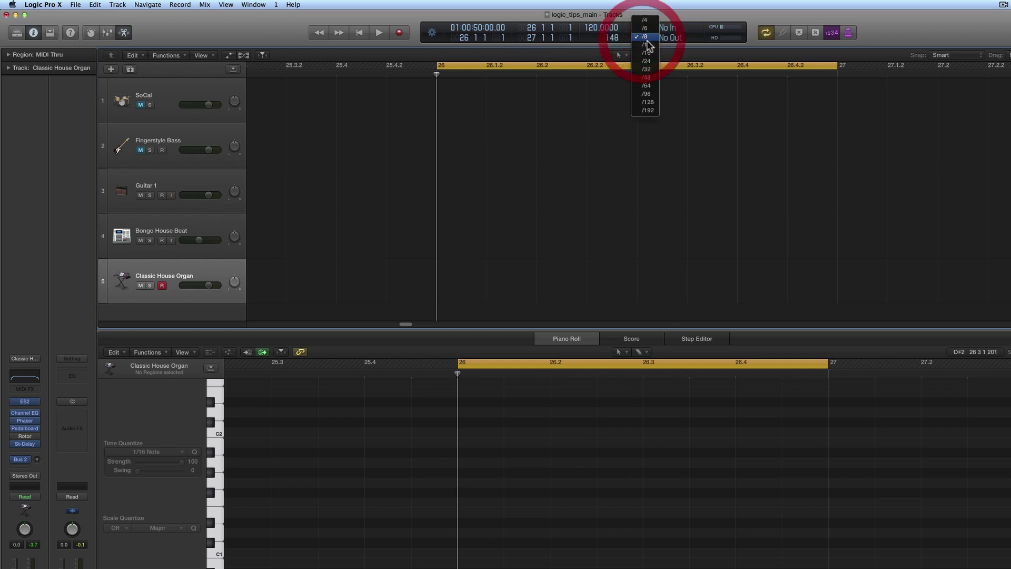
left_click(646, 54)
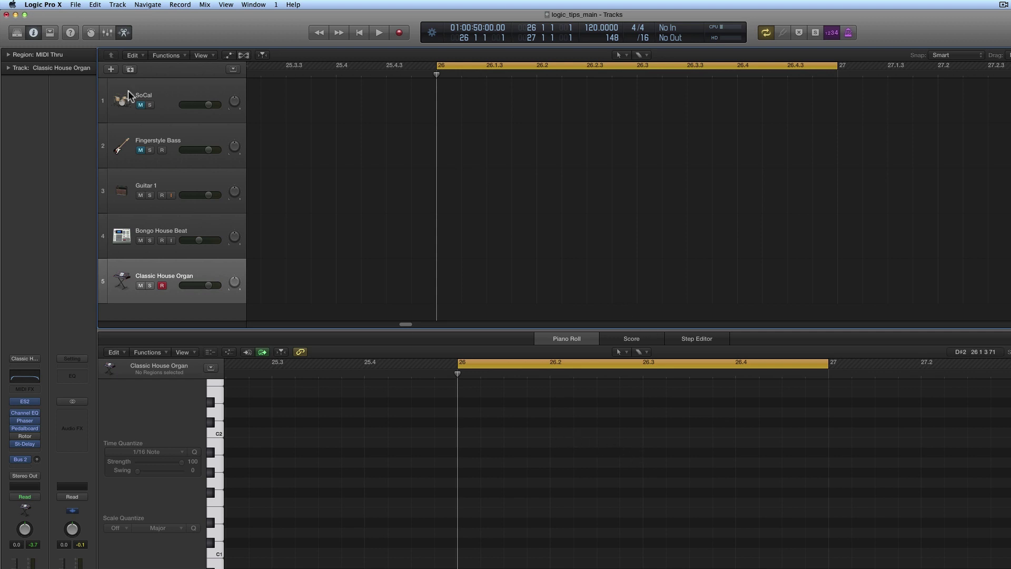
Step: Open the Key Commands editor from the Logic Pro X menu
left_click(53, 7)
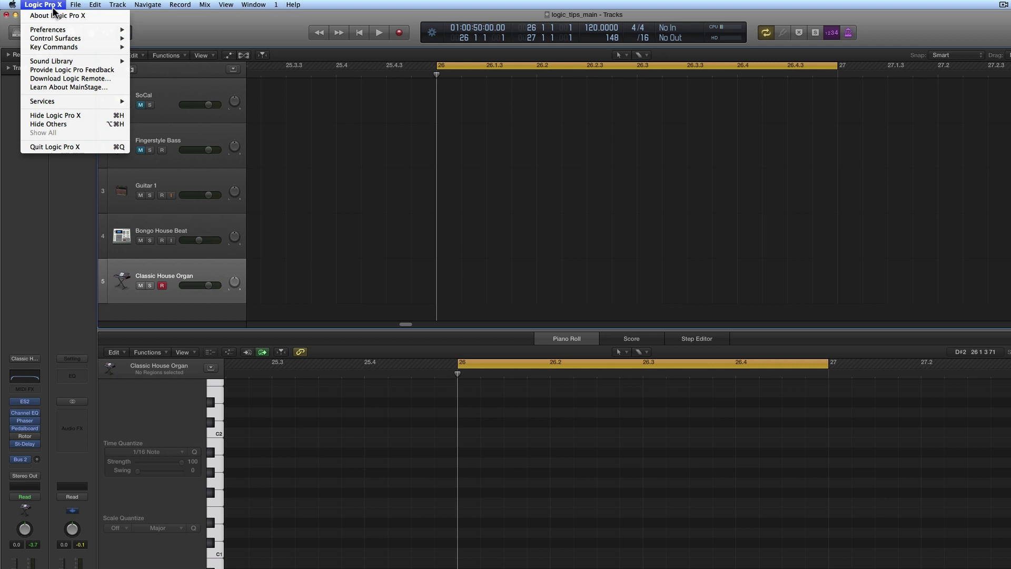
mouse_move(68, 47)
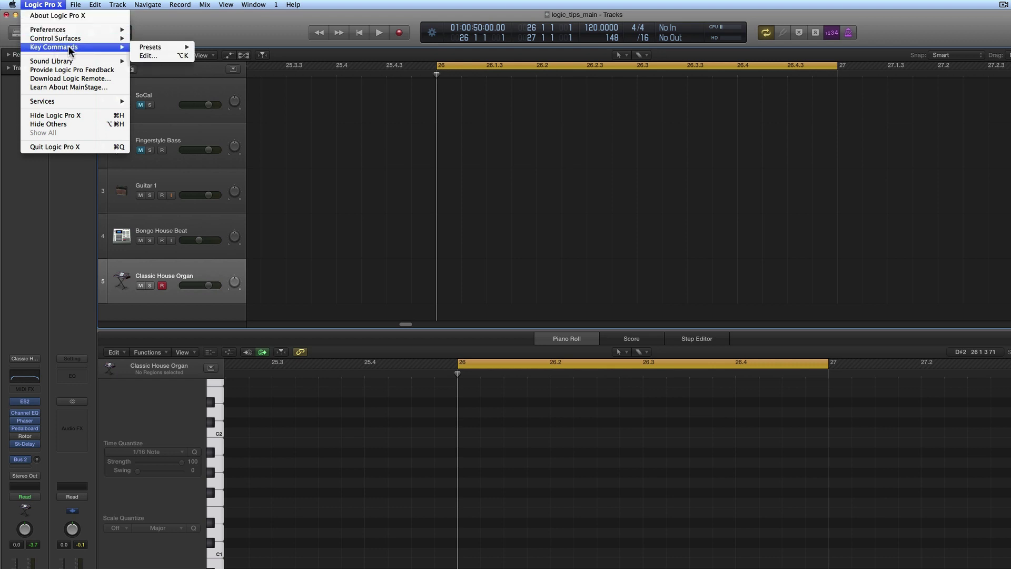
left_click(146, 56)
left_click(712, 241)
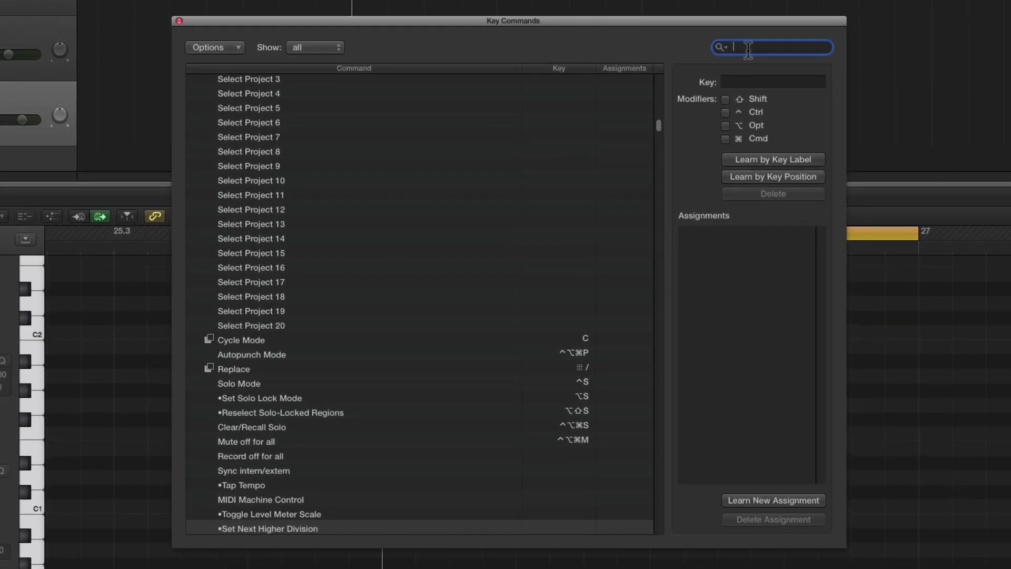
Step: Filter the key commands by 'division' and browse the Set Division Value entries
left_click(747, 47)
type("division")
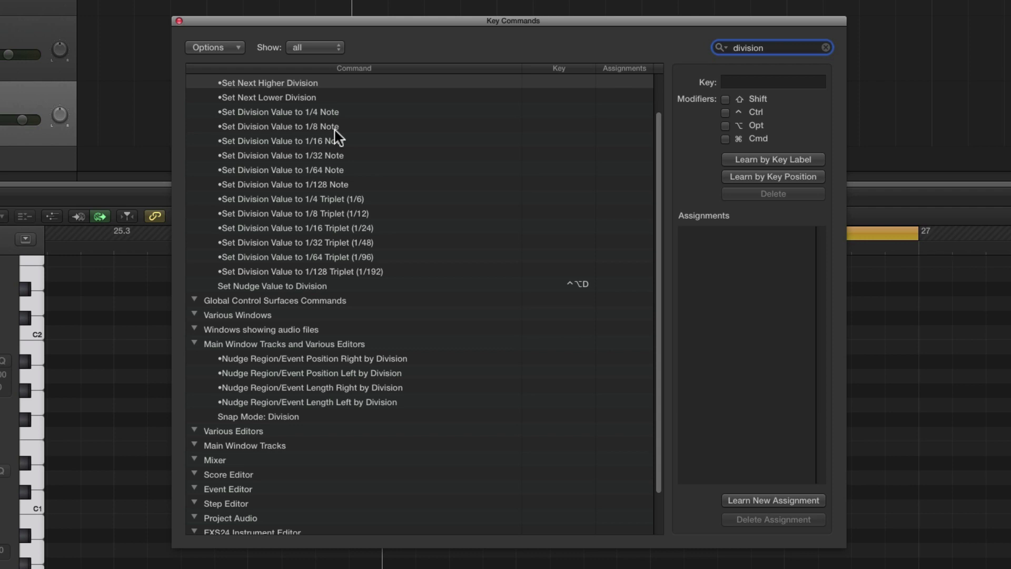
left_click_drag(336, 113, 337, 185)
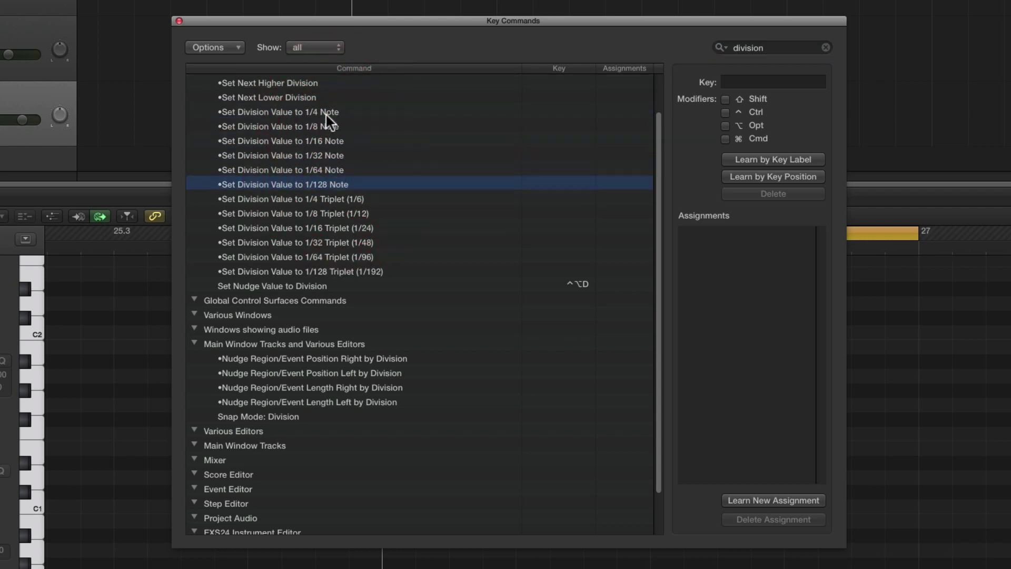
left_click_drag(326, 112, 332, 169)
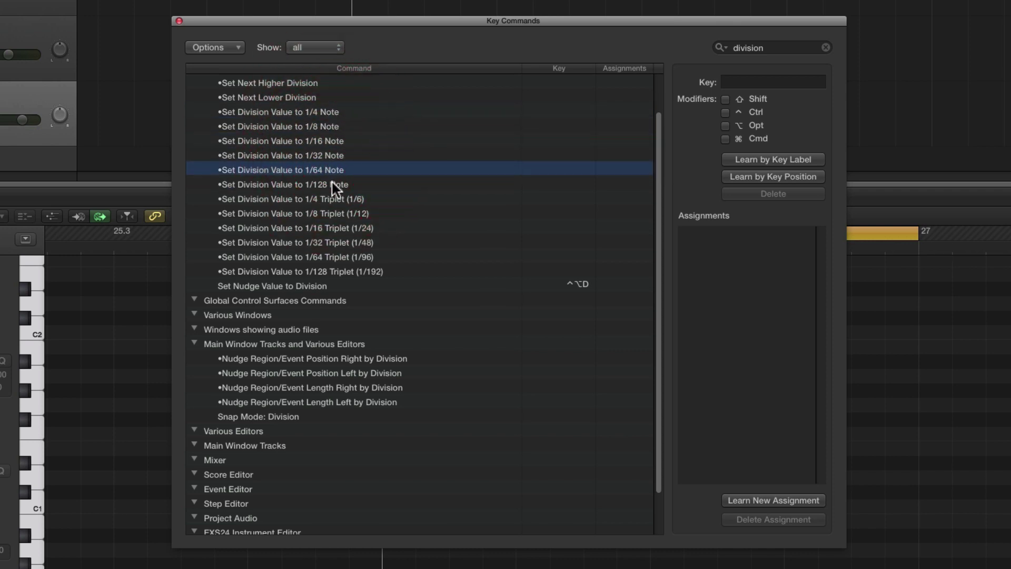
left_click(337, 185)
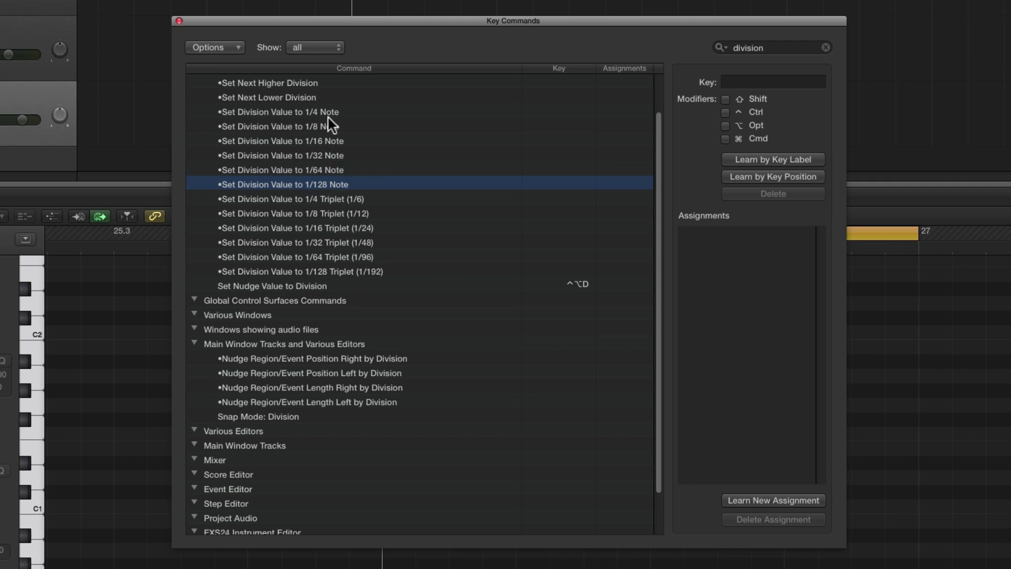
scroll(324, 121, "up", 1)
left_click(305, 89)
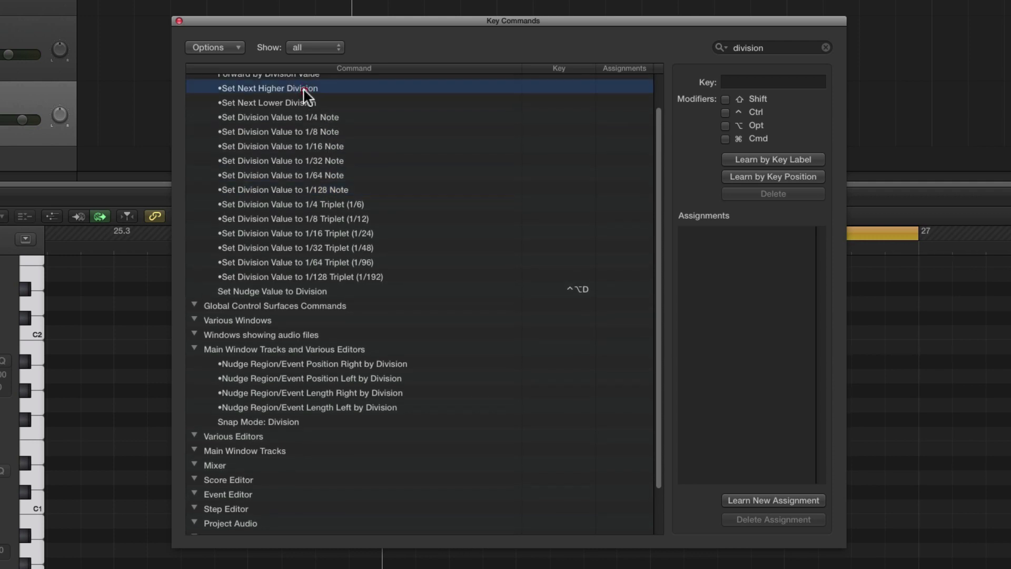
scroll(324, 138, "up", 2)
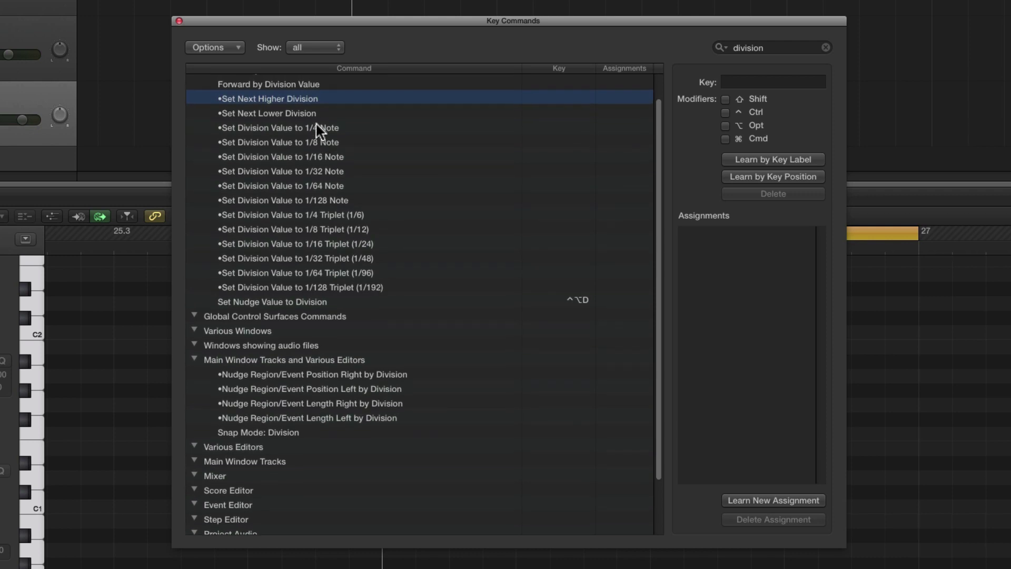
left_click(311, 113)
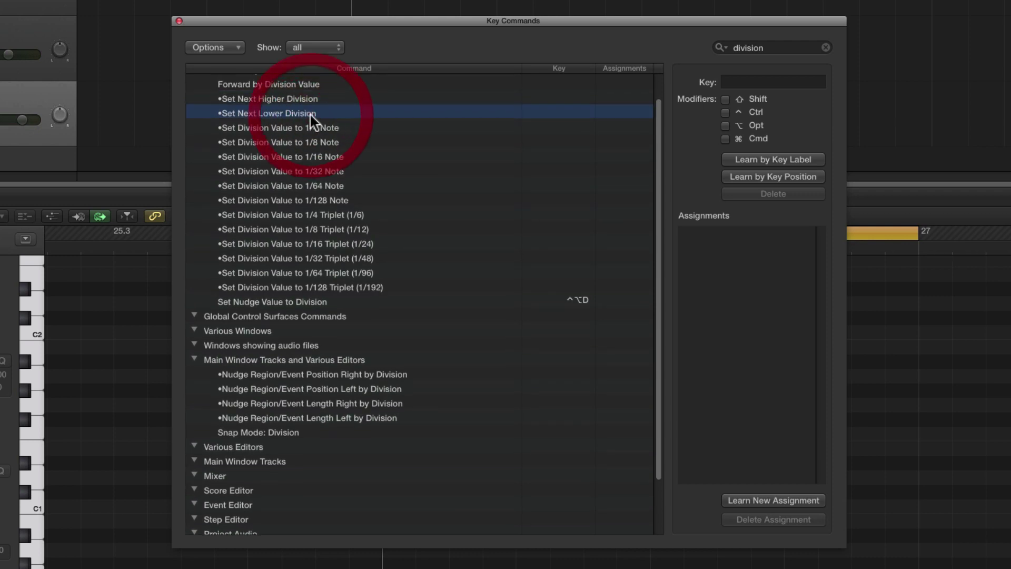
left_click(311, 100)
left_click(316, 112)
left_click(315, 99)
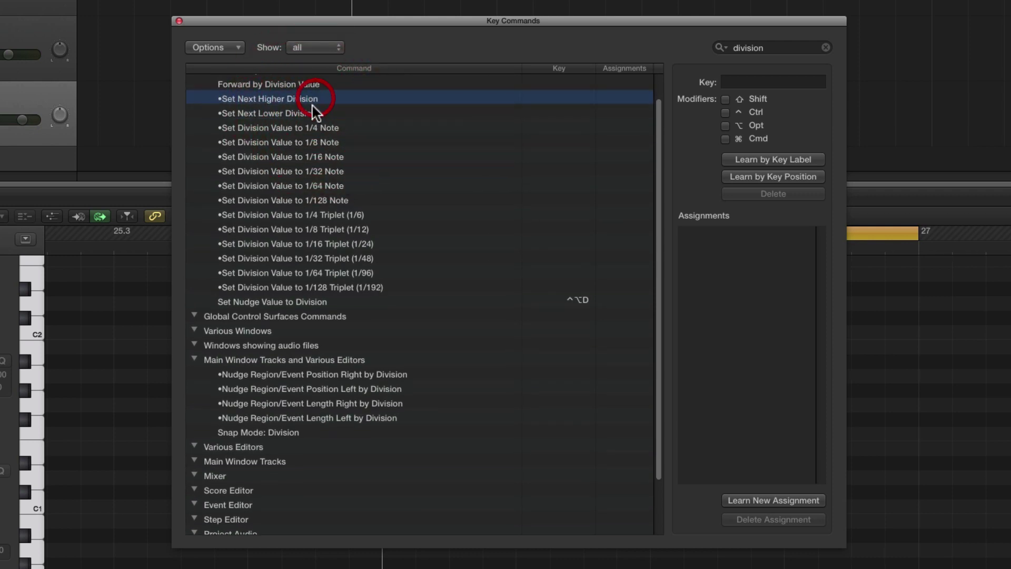
left_click(313, 112)
left_click(313, 99)
left_click(312, 111)
left_click(313, 100)
left_click(313, 113)
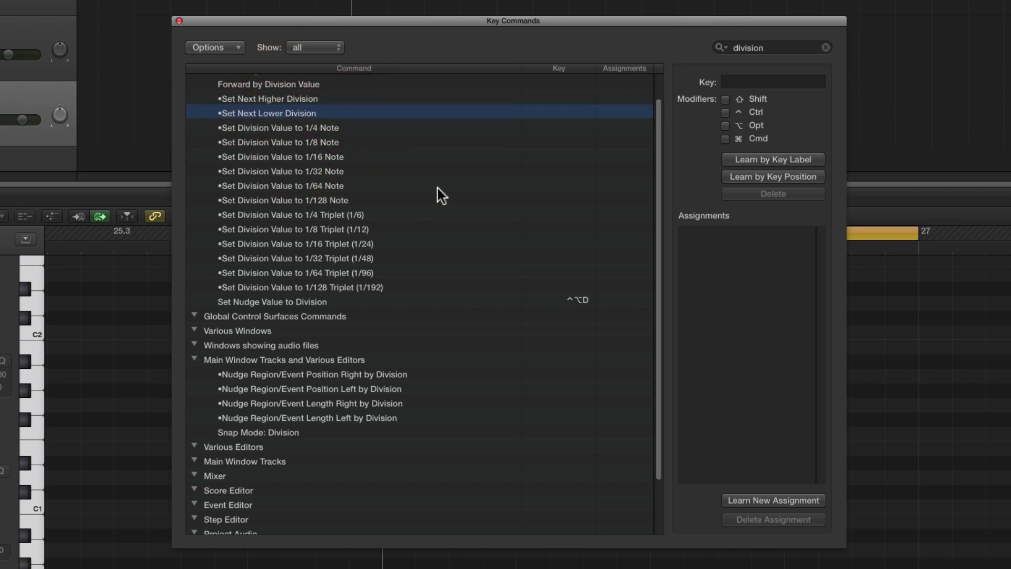
scroll(408, 184, "up", 1)
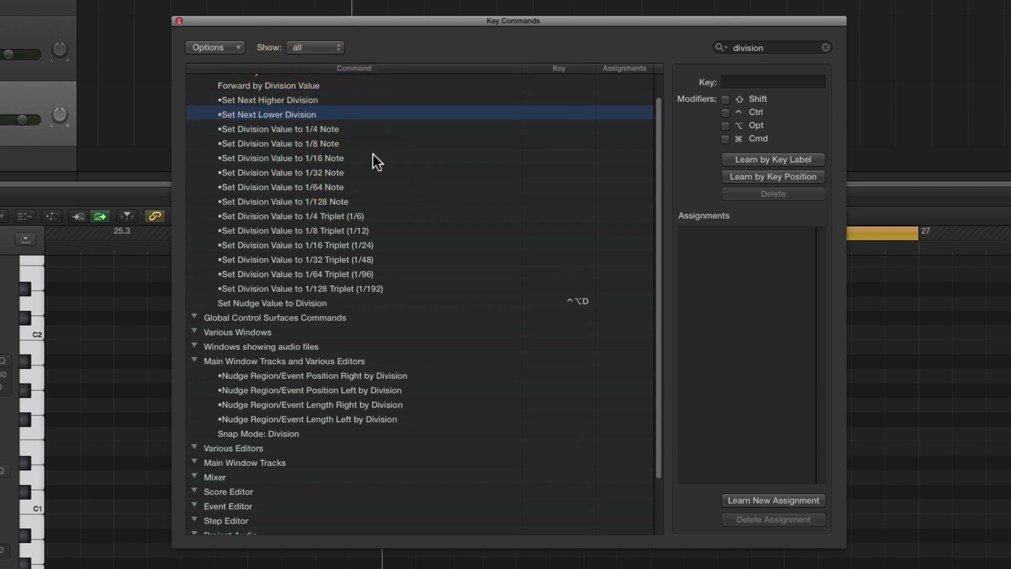
left_click(315, 100)
left_click(314, 112)
left_click(315, 100)
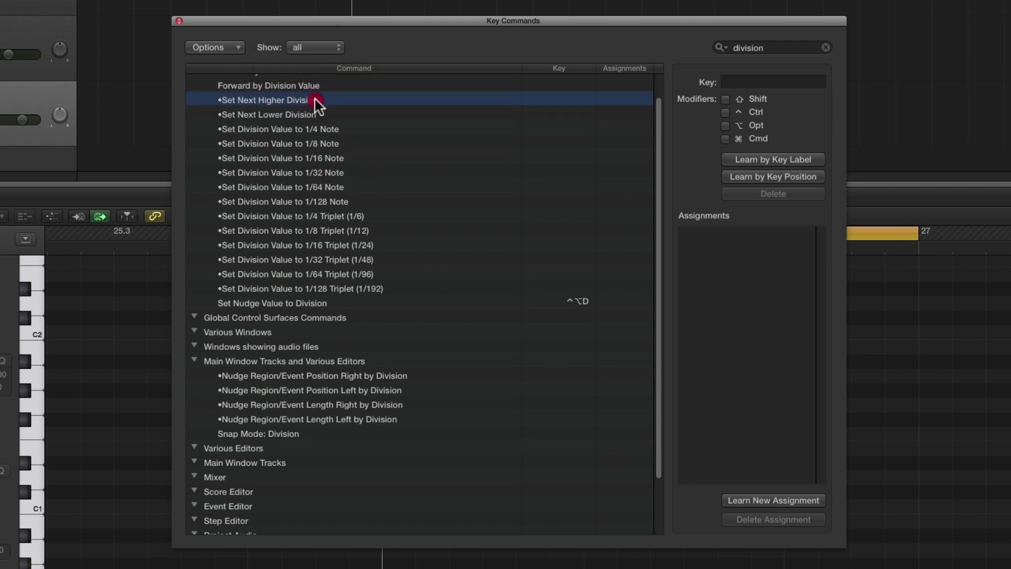
left_click(315, 113)
left_click(315, 98)
left_click(315, 112)
left_click(315, 100)
left_click(314, 113)
left_click(315, 100)
left_click(315, 113)
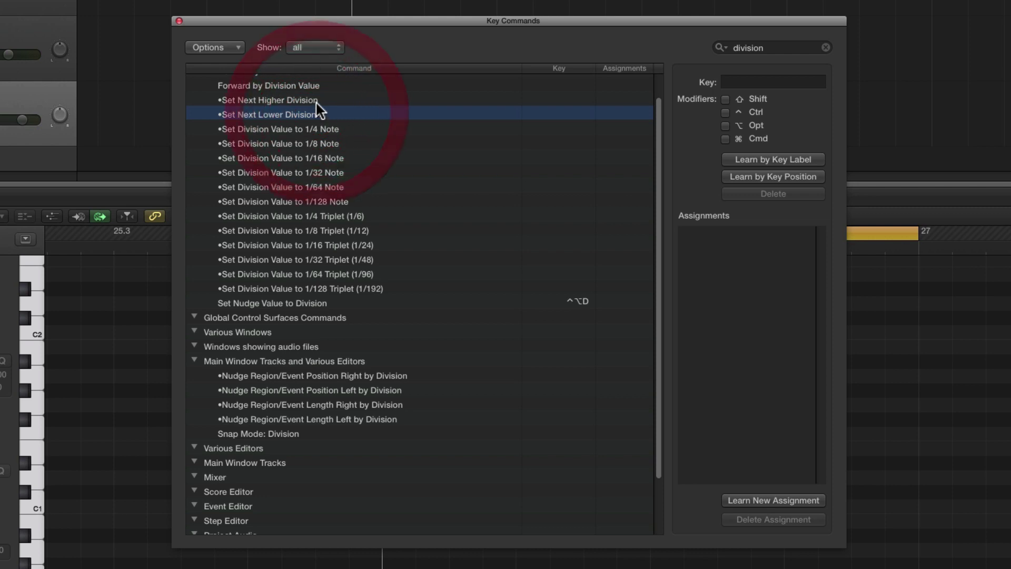
left_click(314, 100)
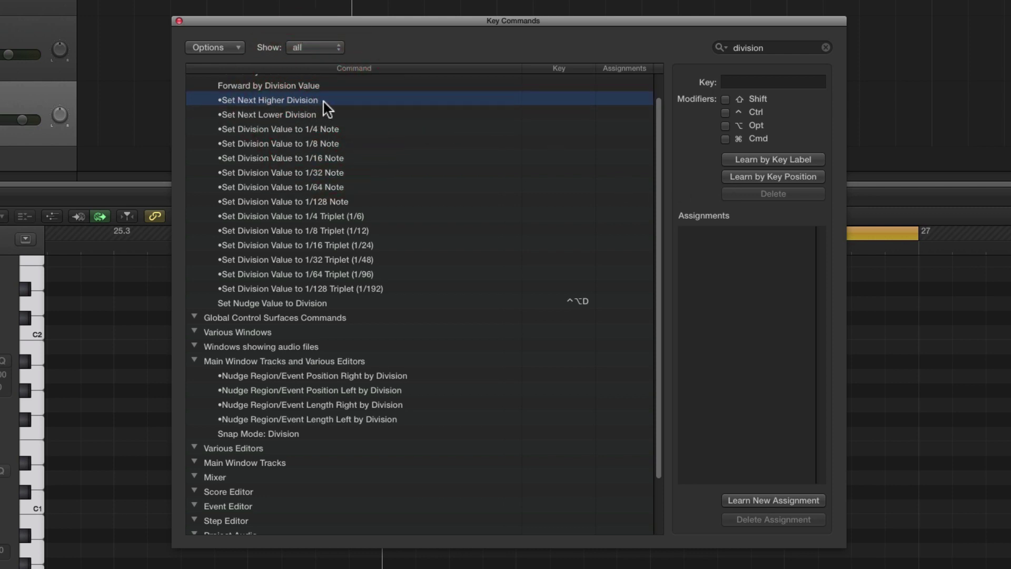
Step: Use Learn by Key Position to assign Shift-1 to Next Higher Division and Shift-2 to Next Lower Division
left_click(772, 177)
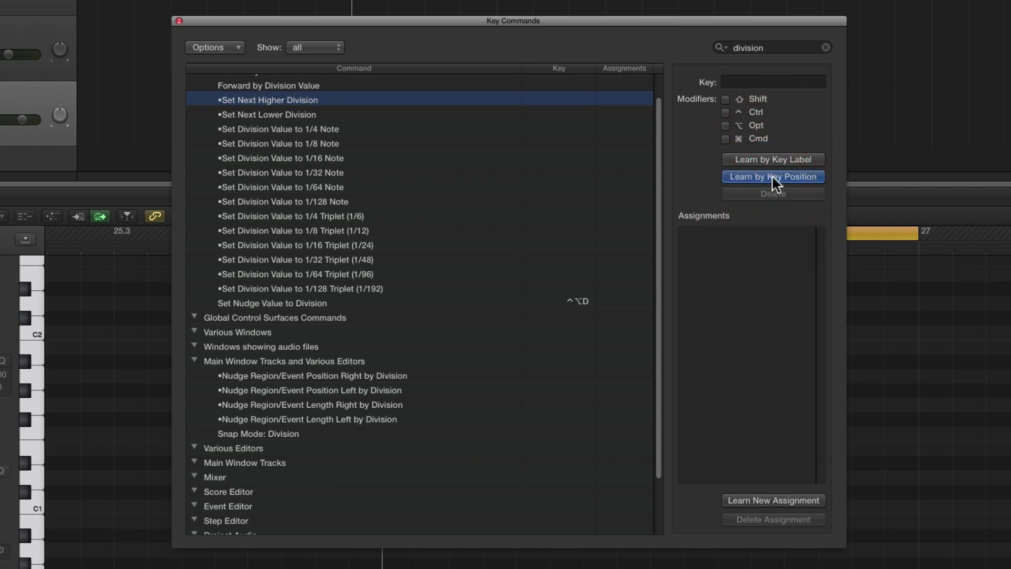
key("shift+1")
left_click(292, 117)
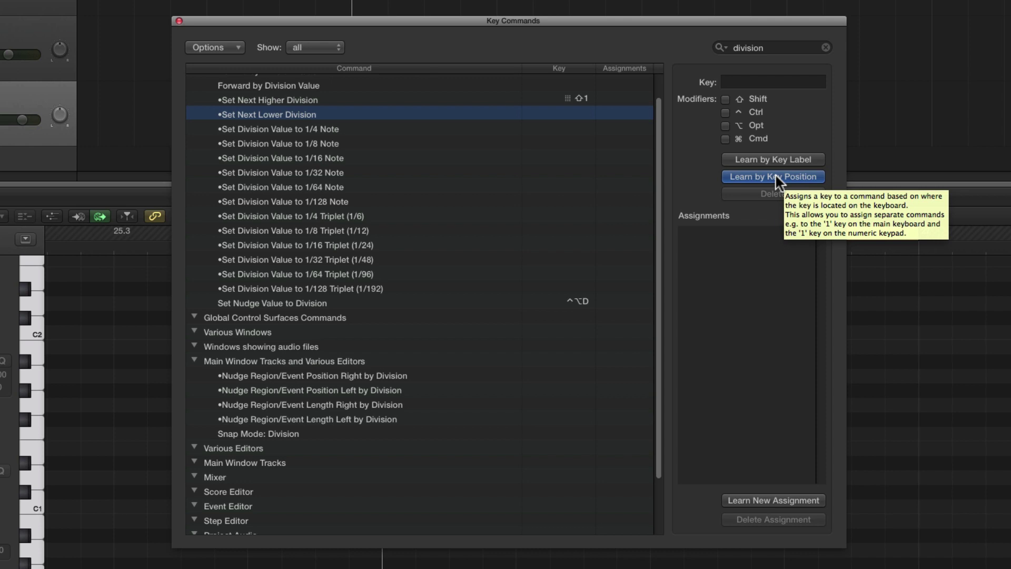
key("shift+2")
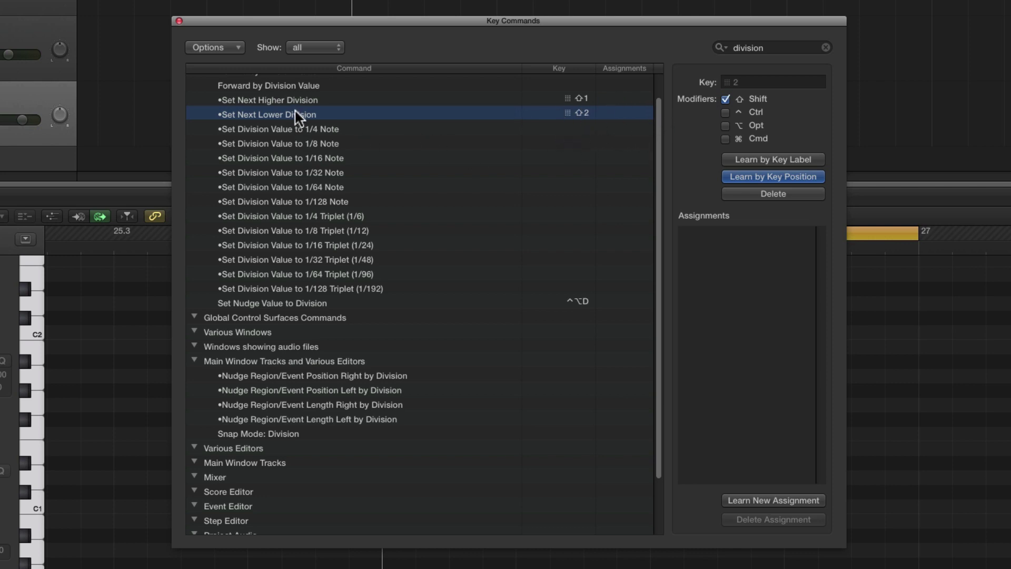
Step: Close the Key Commands window and confirm the grid division still reads /16
left_click(179, 21)
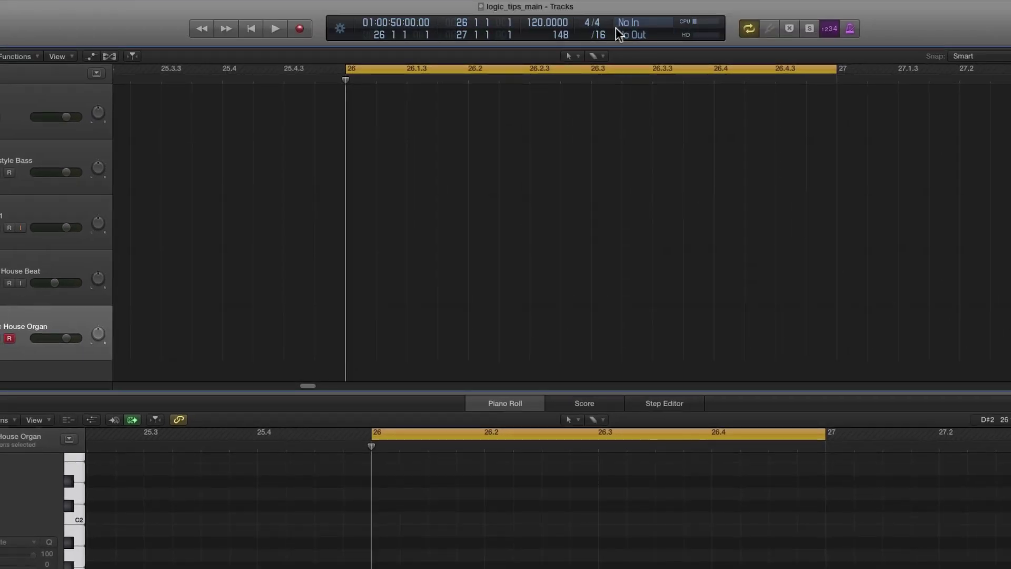
left_click(611, 39)
left_click(654, 11)
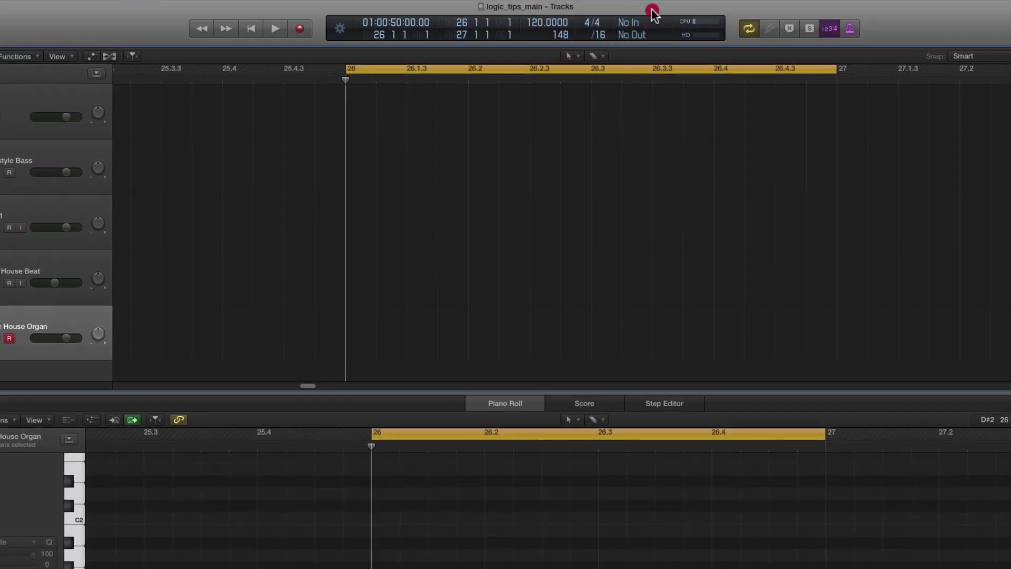
left_click(438, 56)
Step: Step the grid division coarser from /16 through /12, /8 and /6 to /4
key("Down")
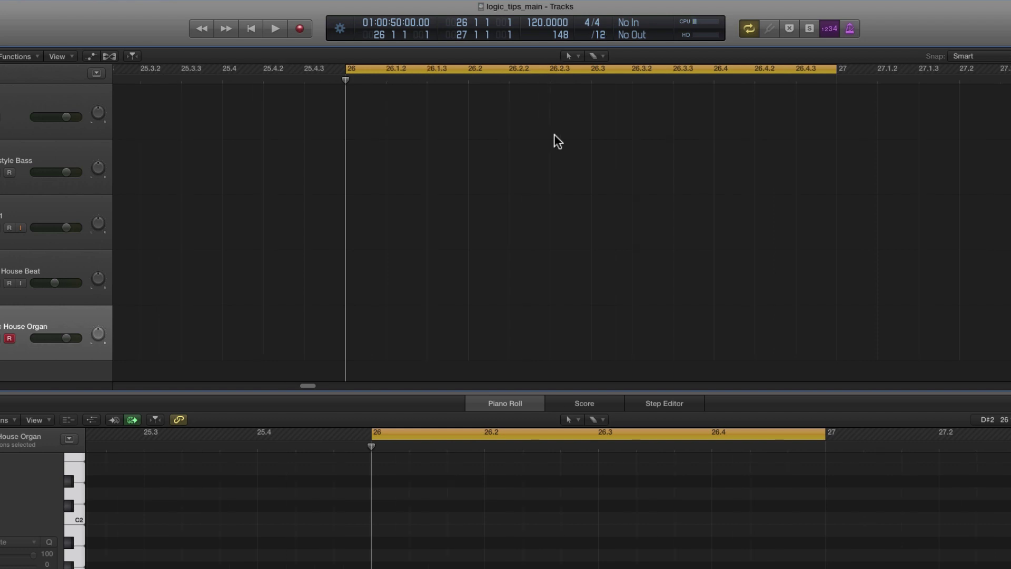
key("Down")
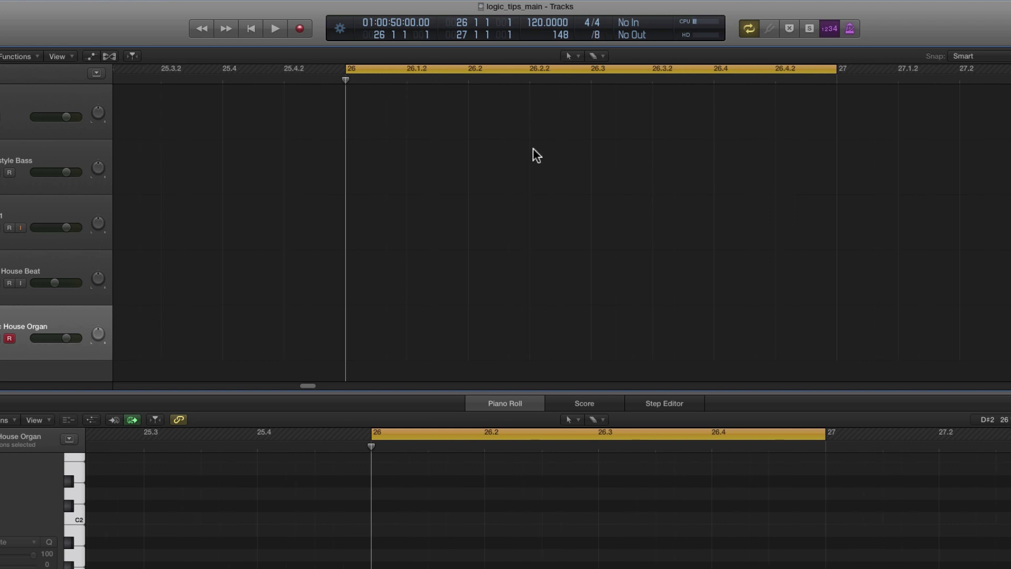
key("Down")
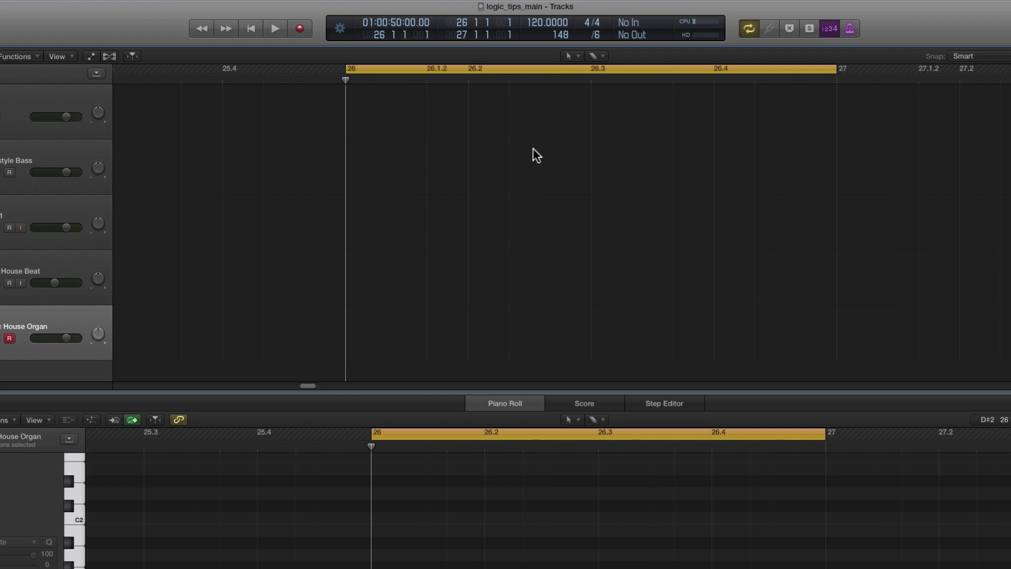
key("Down")
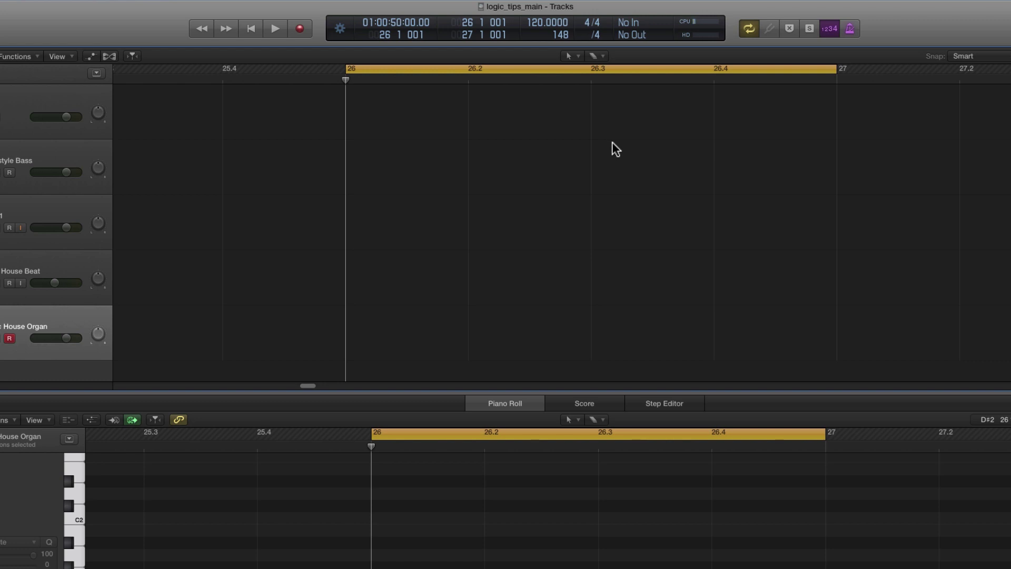
Step: Step the division finer up to /96, then coarser through /24 back to /16
key("Up")
key("Up")
key("Up")
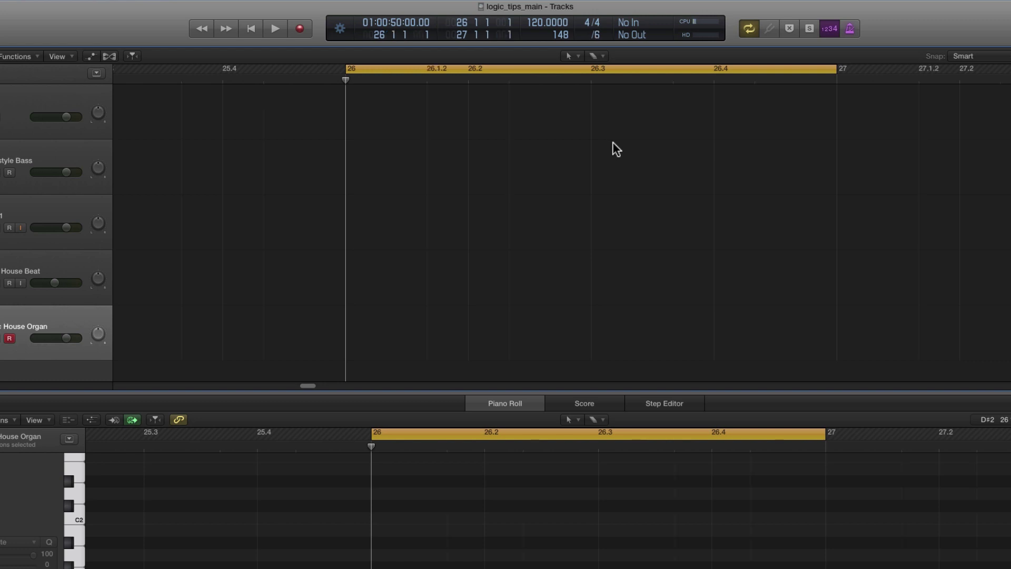
key("Up")
key("Up")
key("Up")
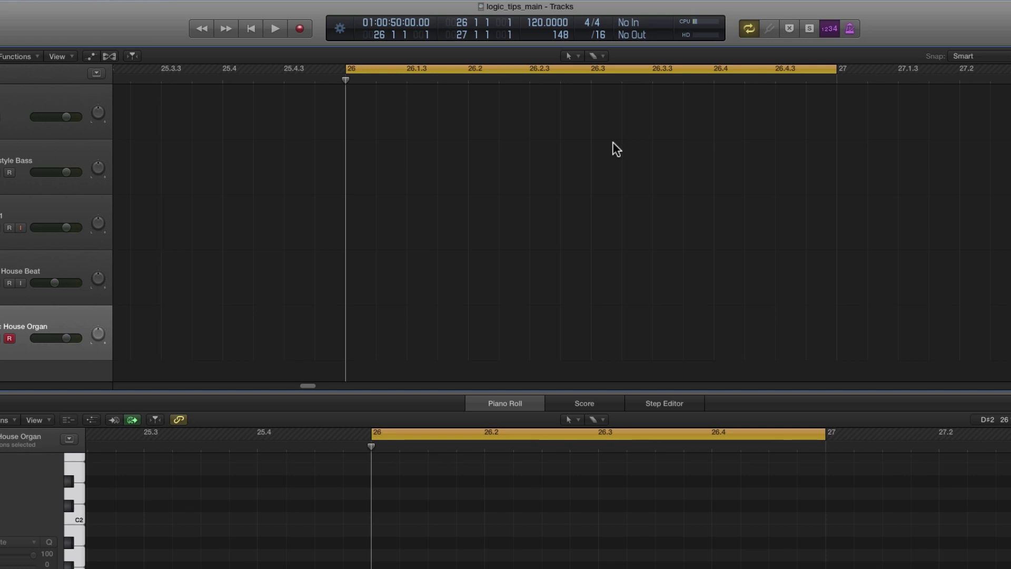
key("Up")
key("Up")
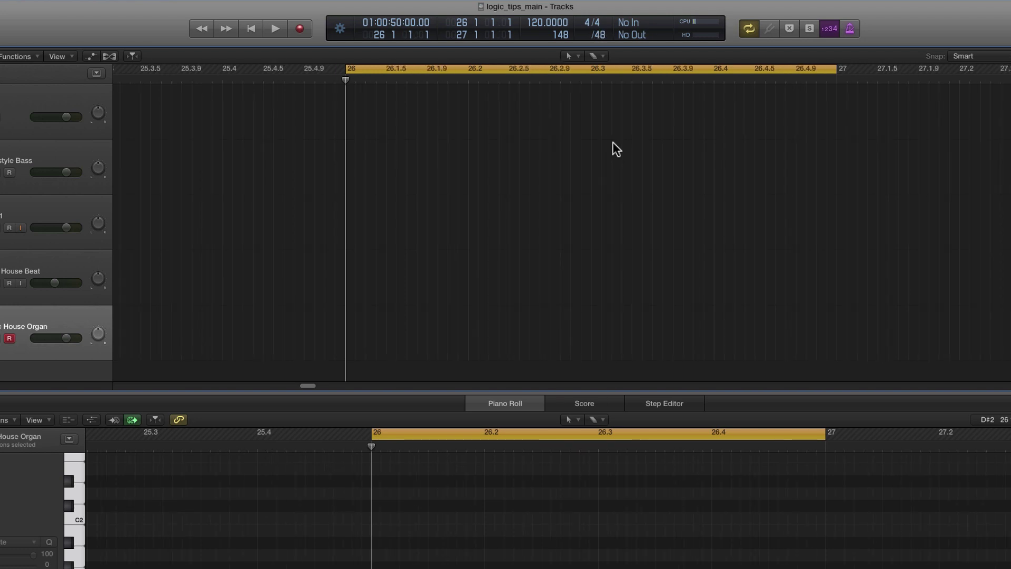
key("Up")
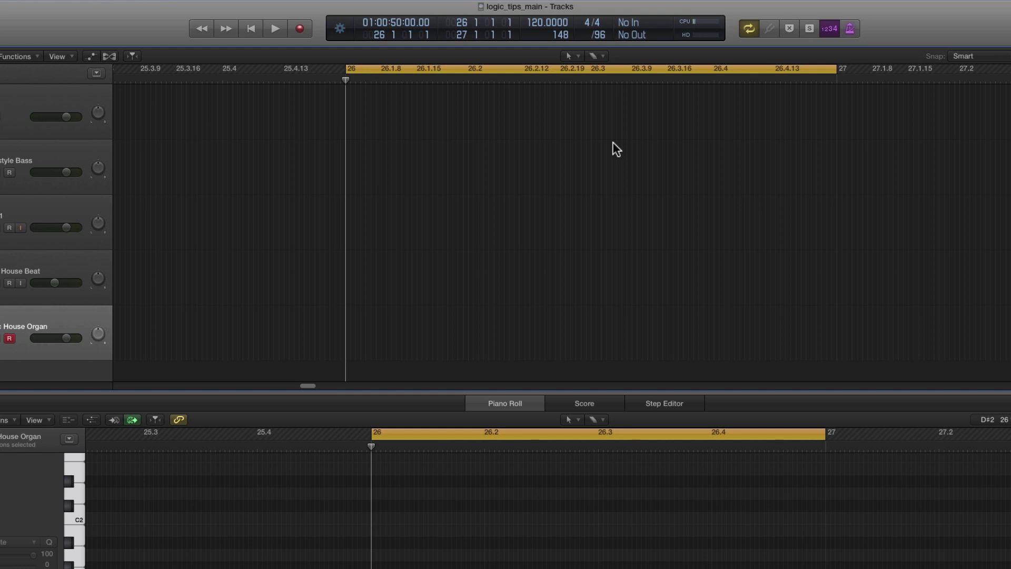
key("Down")
key("Down")
key("Down")
key("Down")
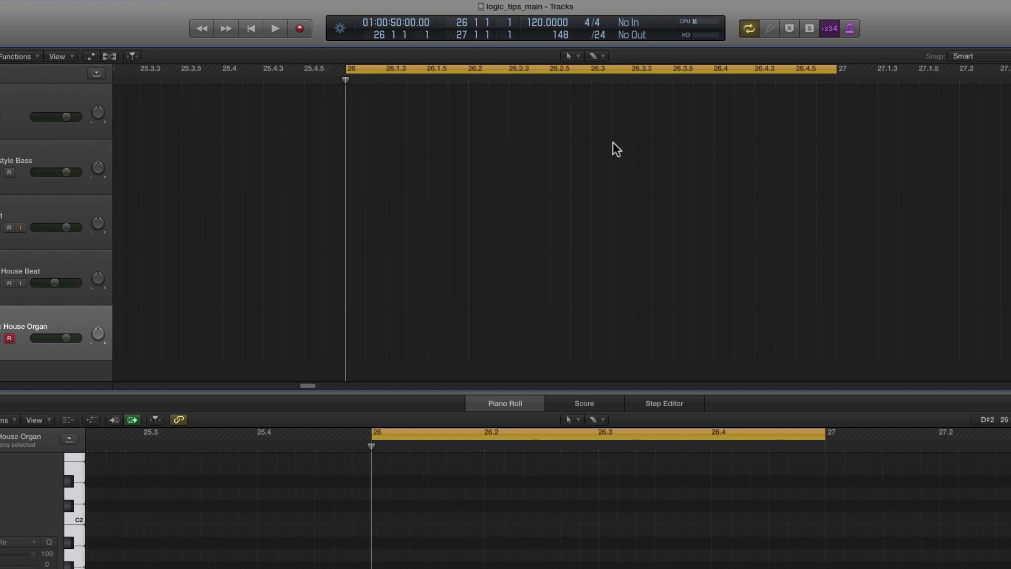
key("Down")
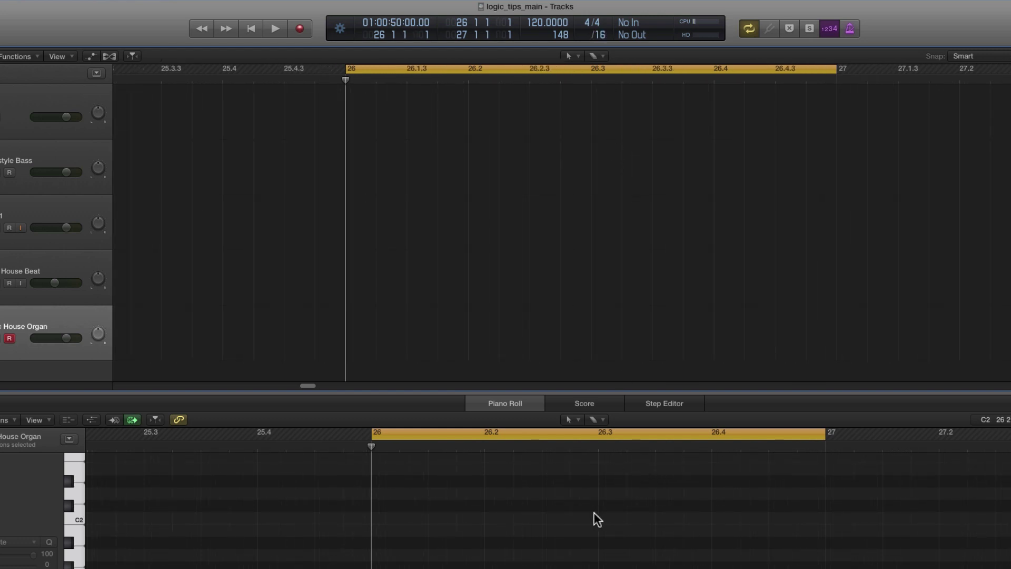